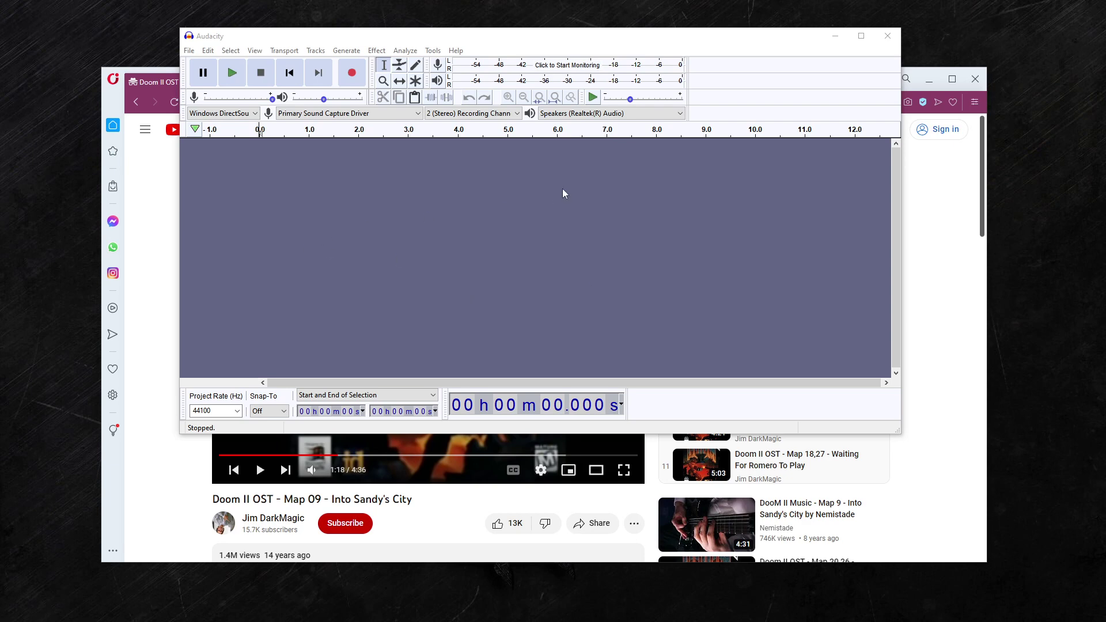
Rewind the Doom II OST Map 09 YouTube video to 0:00 and start it playing.
click(168, 259)
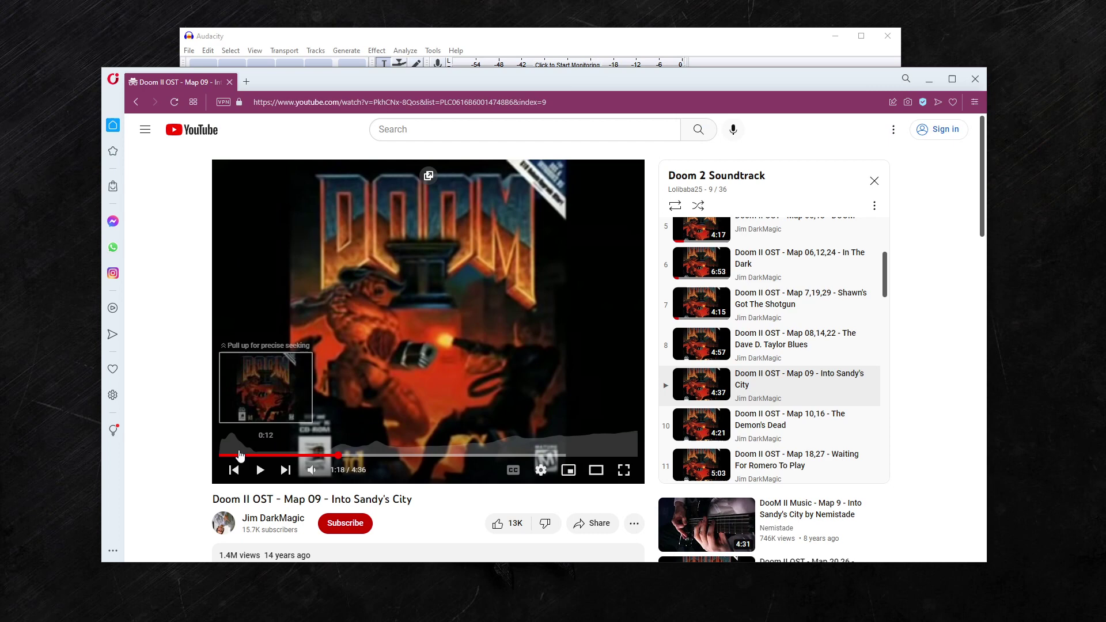
drag(237, 462, 206, 461)
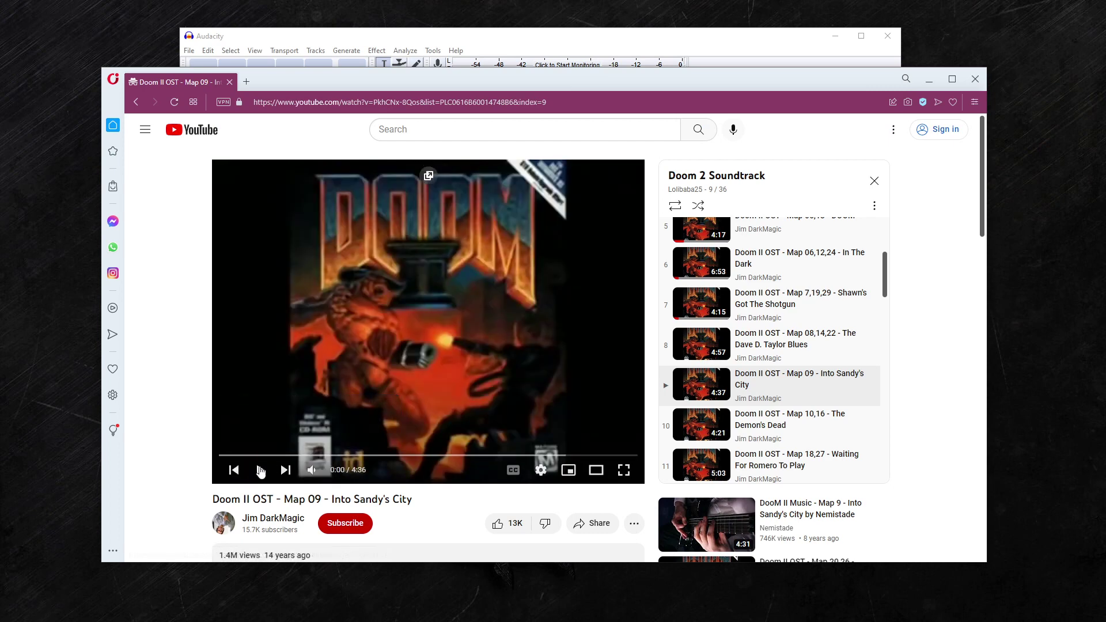
click(260, 469)
Record a stereo track using the Windows WASAPI host and Speakers (Realtek(R) Audio) loopback input.
click(625, 38)
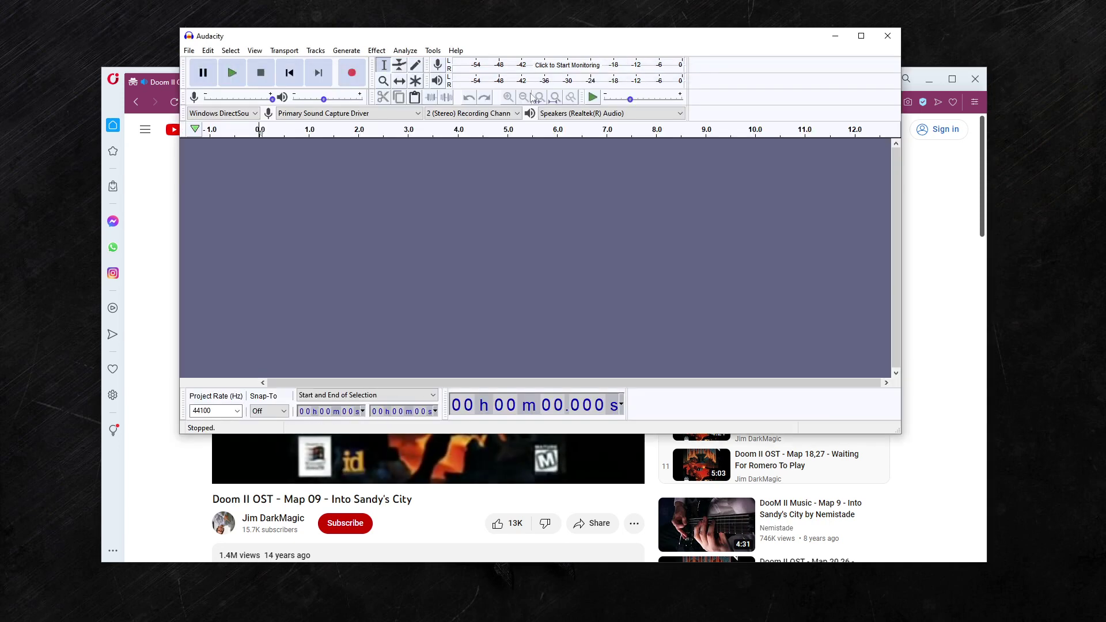
click(224, 117)
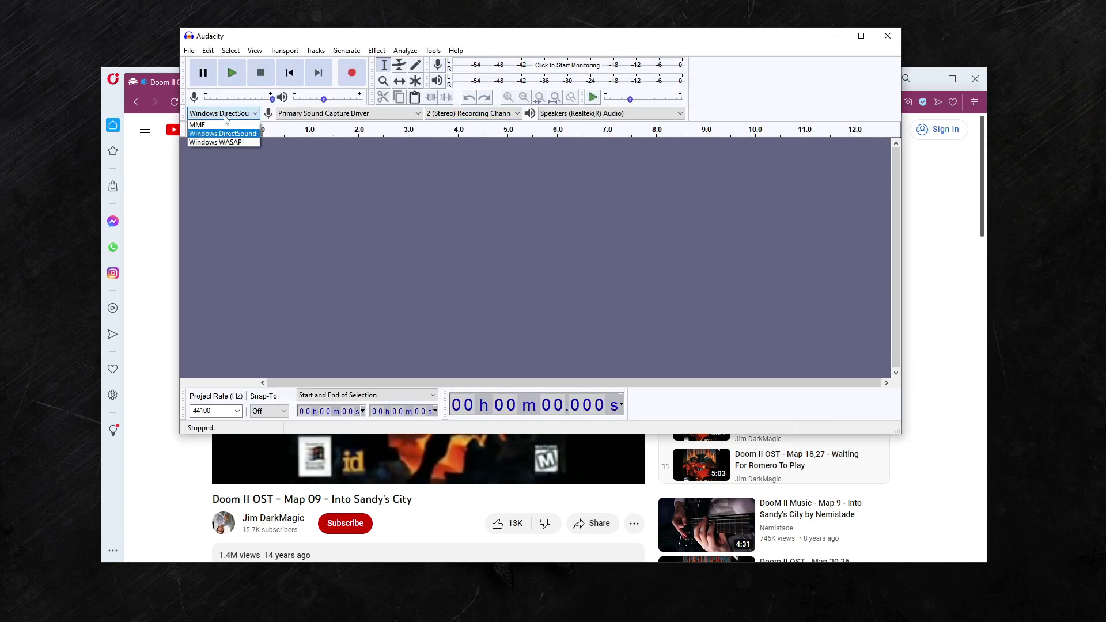
click(239, 145)
click(326, 114)
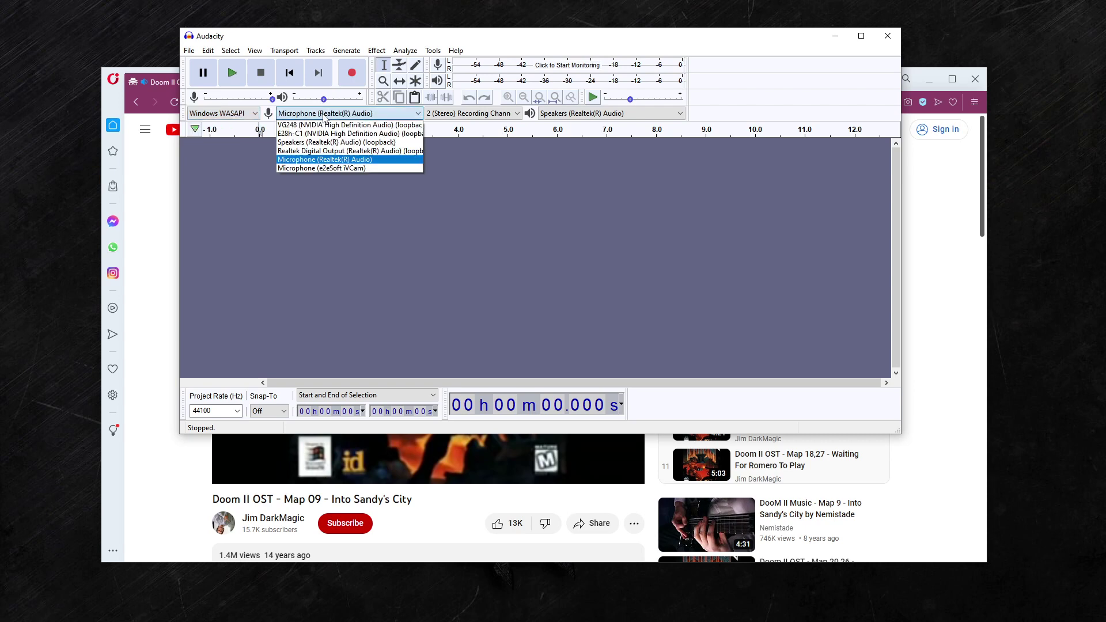
click(346, 143)
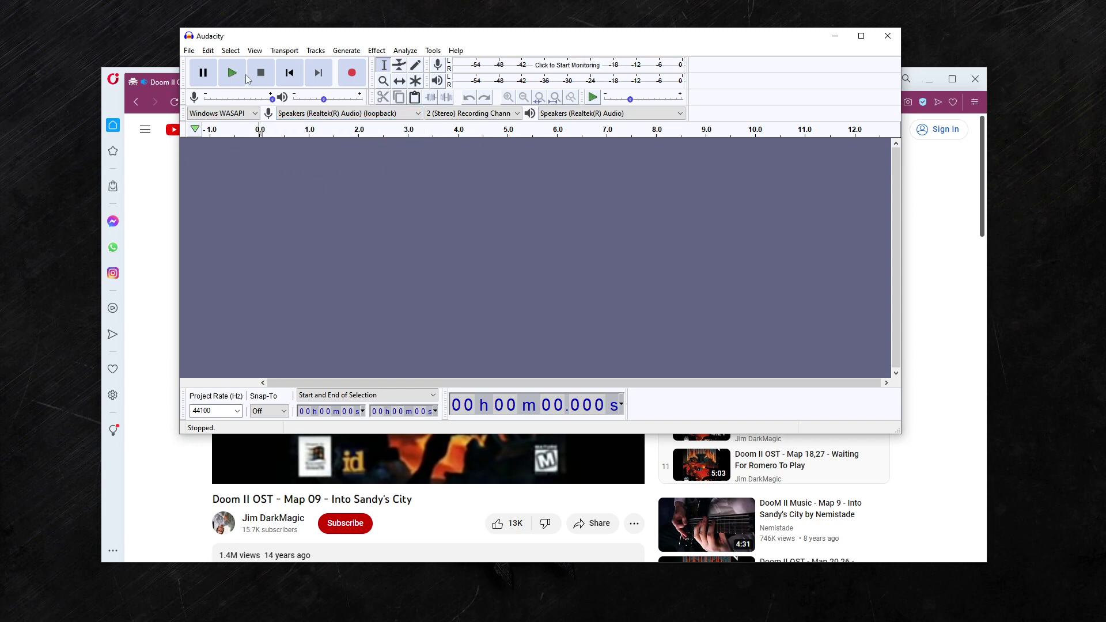
click(353, 74)
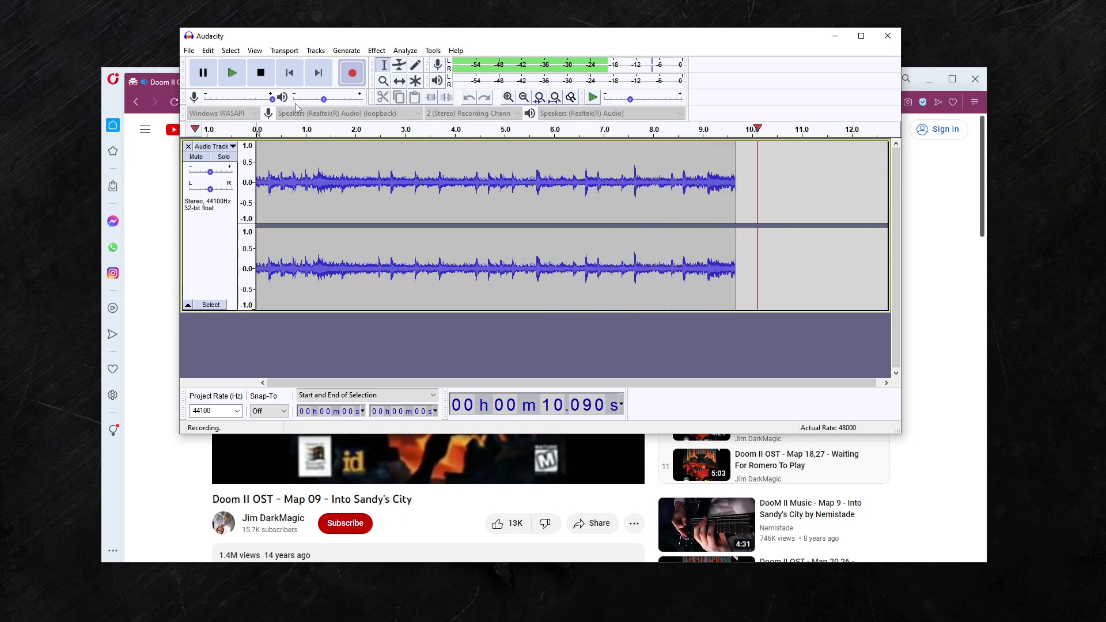
Stop the Audacity recording at about 11 seconds and pause the YouTube video at 0:30.
click(262, 74)
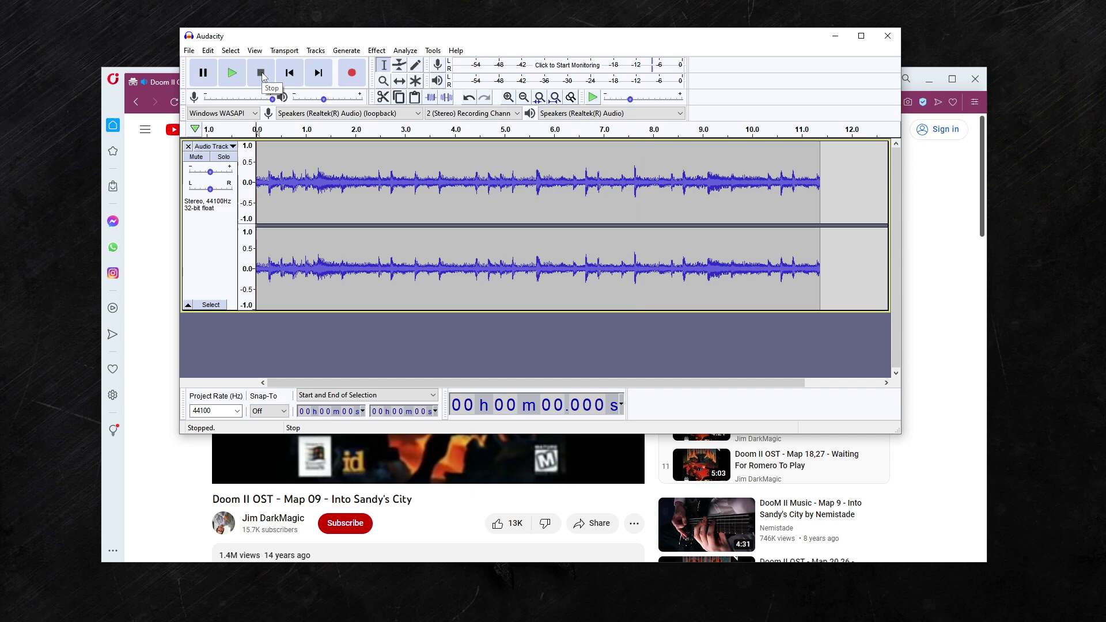
click(177, 258)
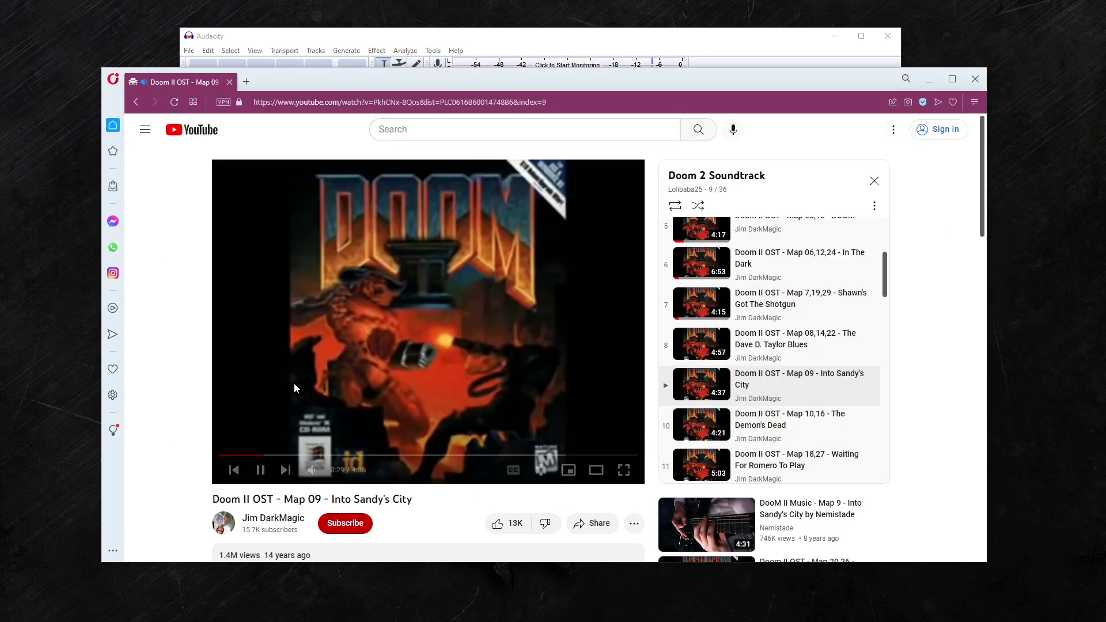
click(365, 368)
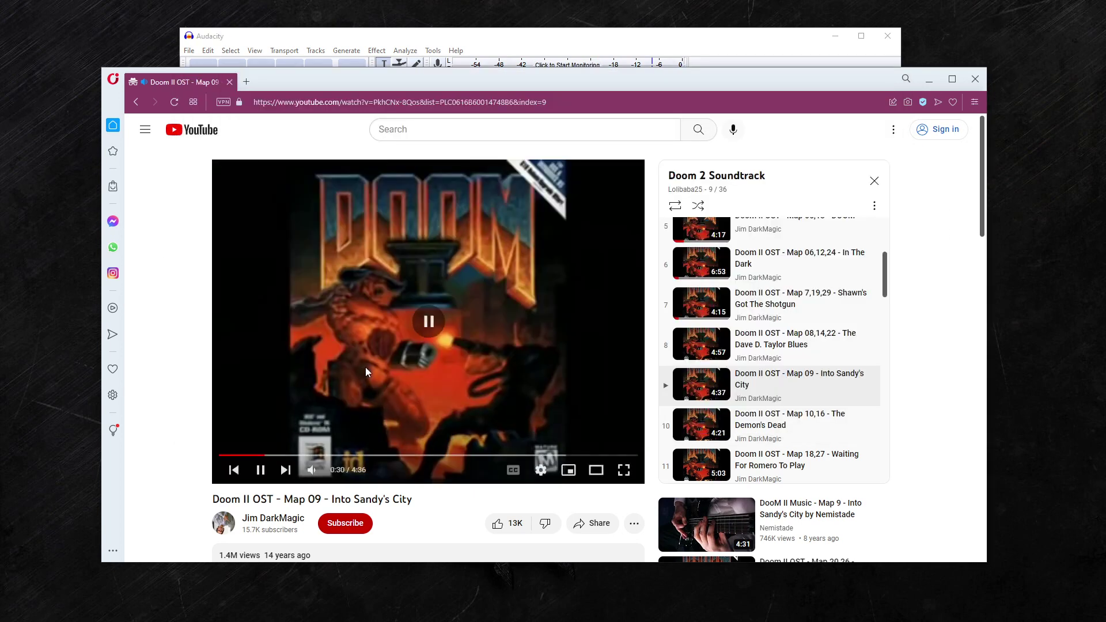
Select about 1.8 to 3.5 seconds of the waveform and browse the Effect menu without applying anything.
click(600, 44)
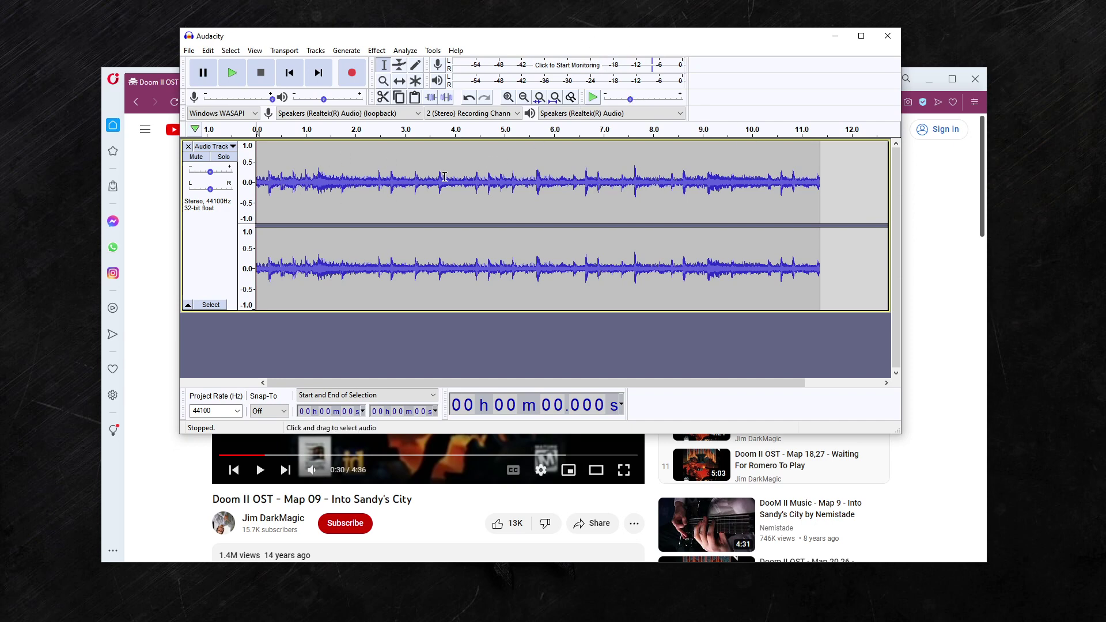
drag(345, 186, 432, 187)
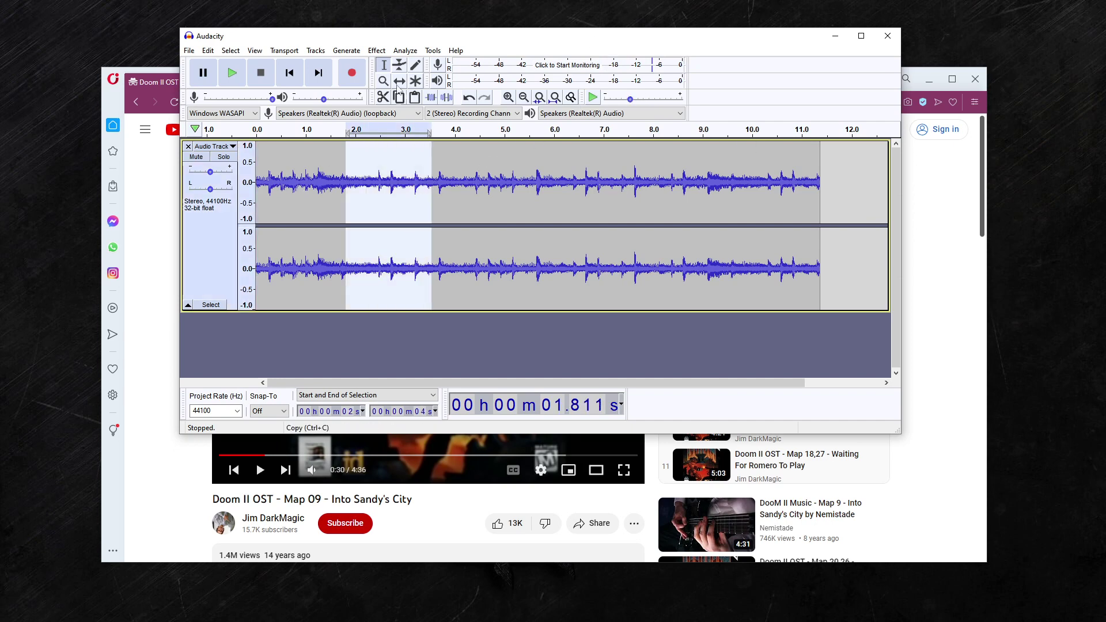
click(429, 52)
mouse_move(376, 50)
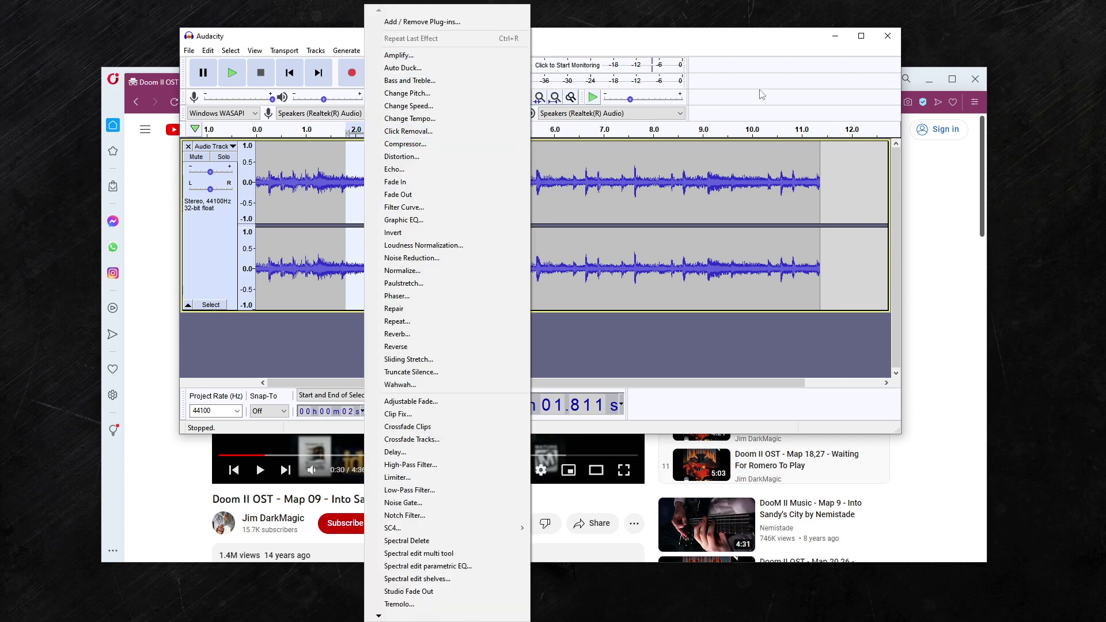
click(723, 37)
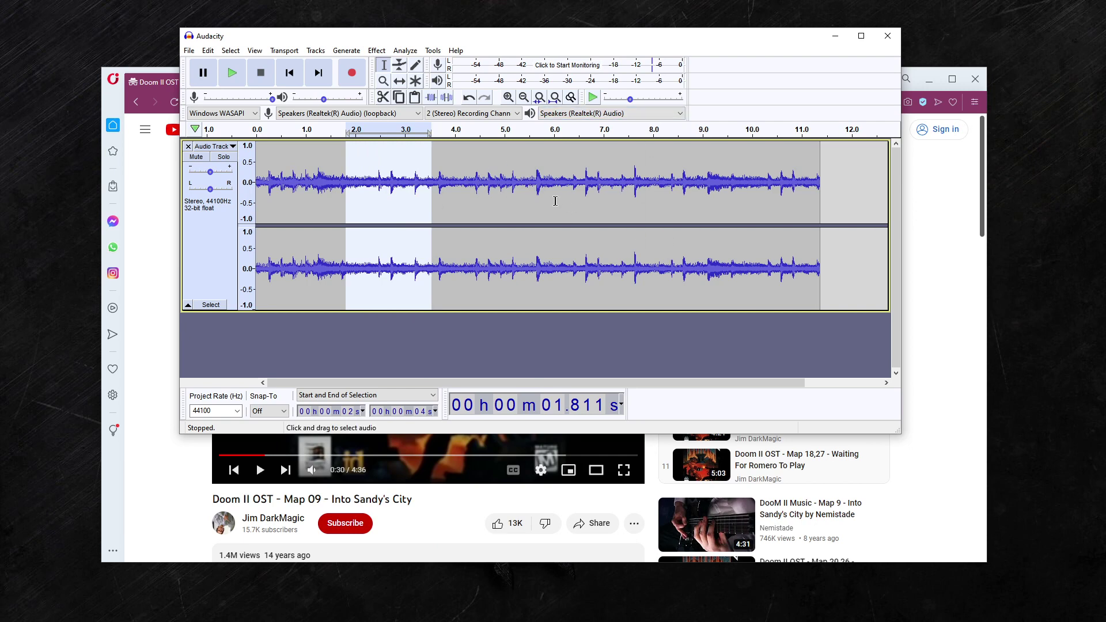
Select 5.1 to 6.9 seconds and play it back, continuing from about 3.1 seconds.
drag(510, 195, 598, 194)
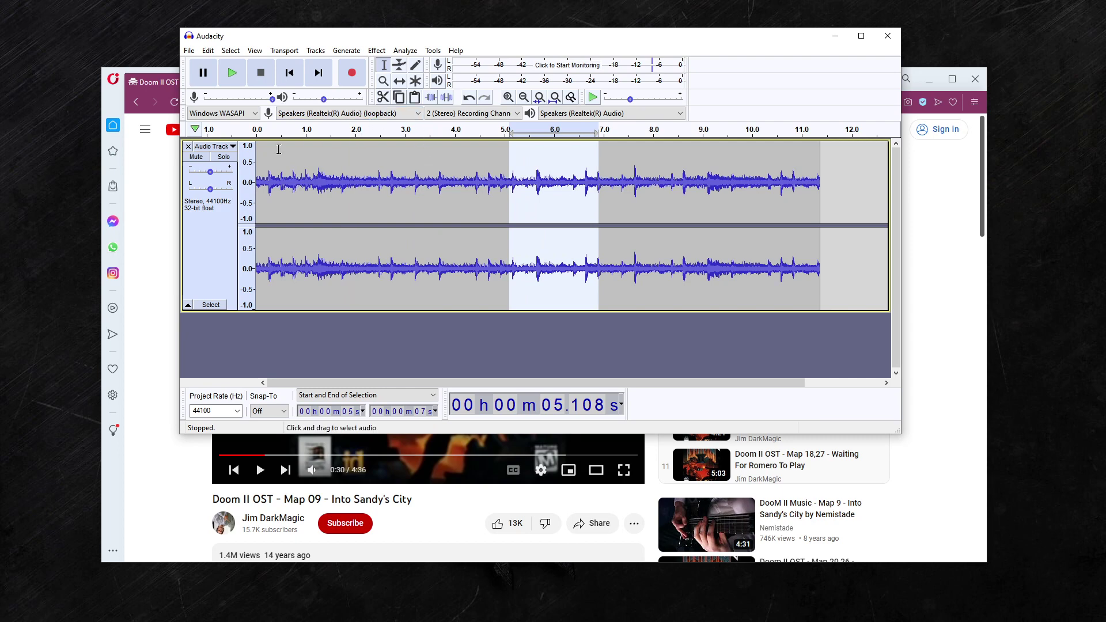
key(space)
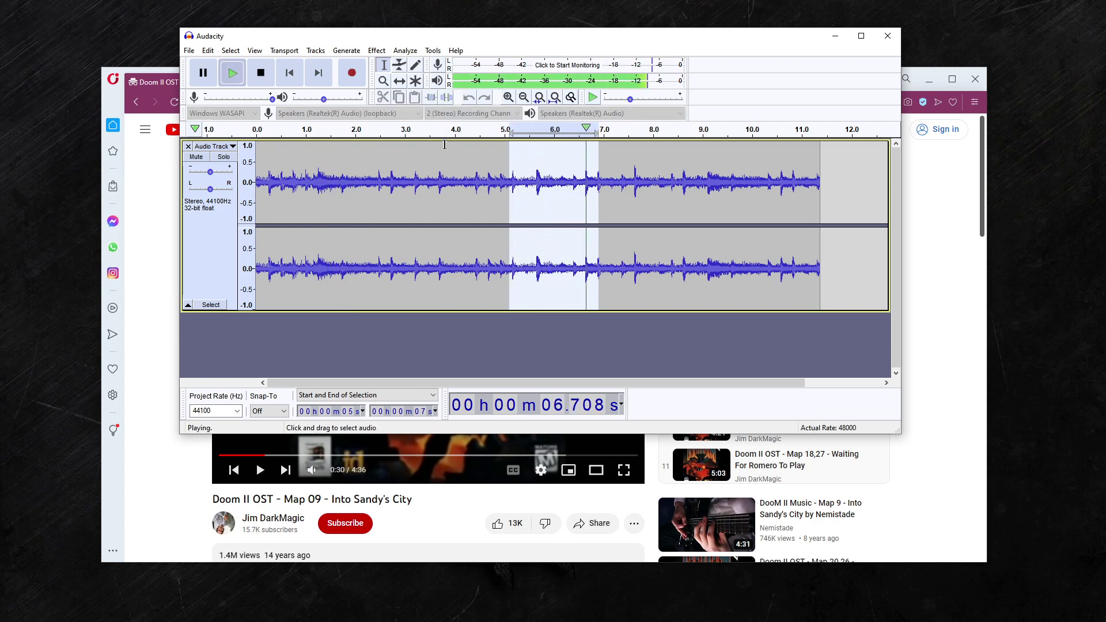
click(409, 129)
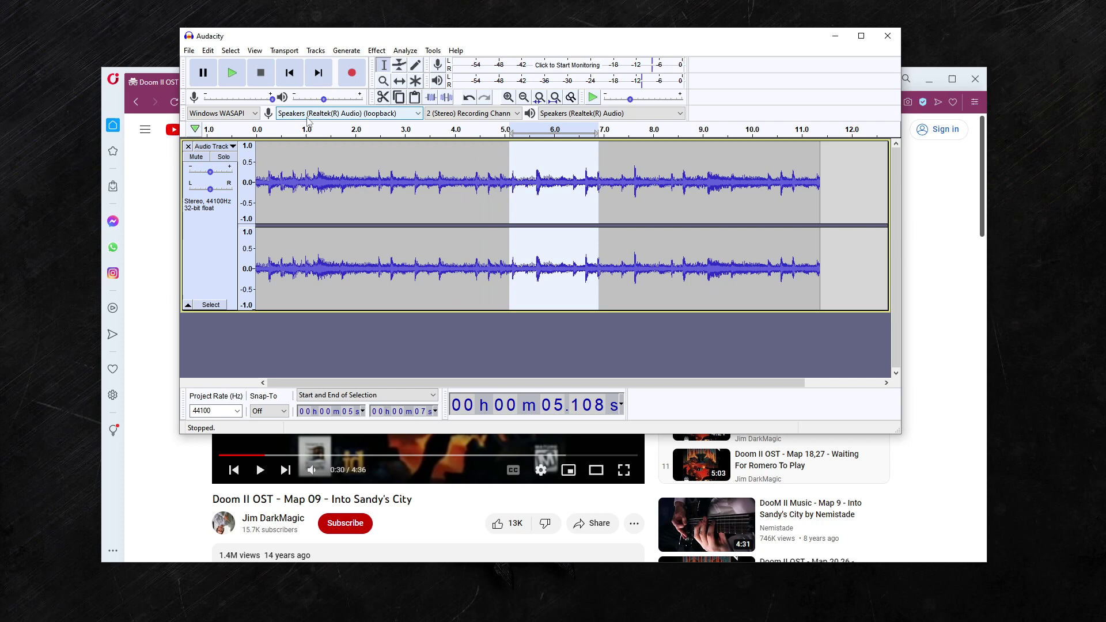
Switch the audio host to Windows DirectSound, then briefly play and stop the recording.
click(246, 113)
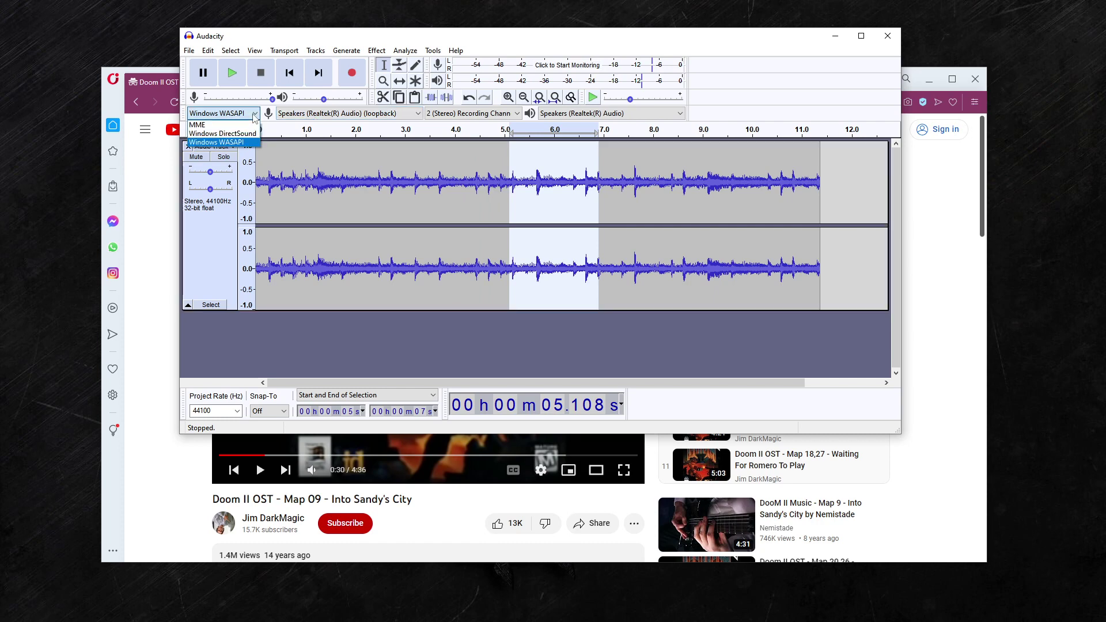
click(221, 135)
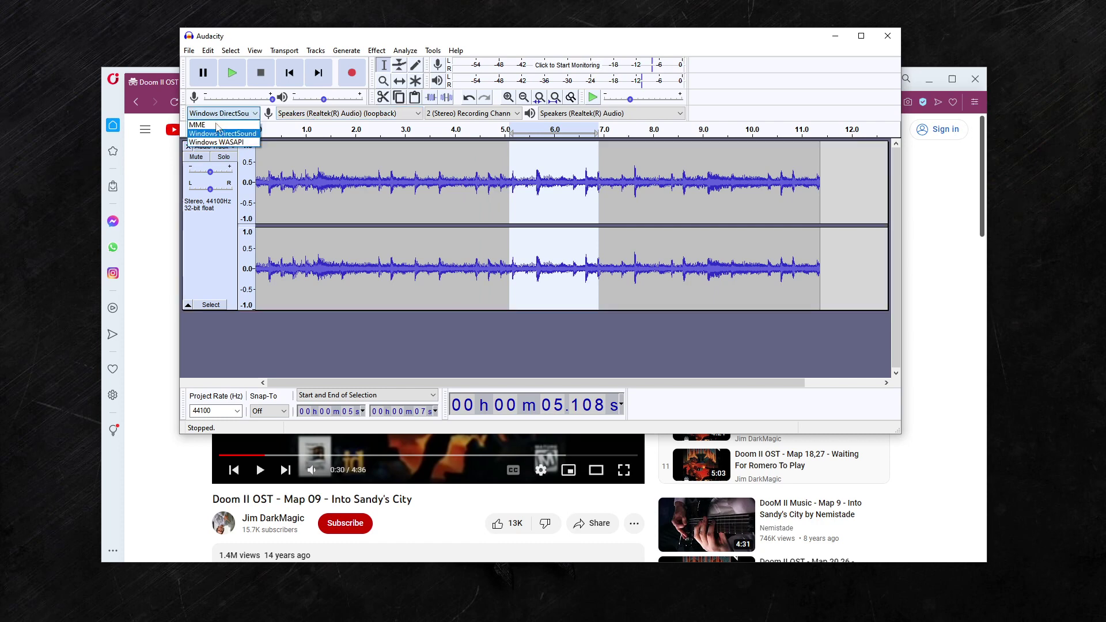
click(217, 128)
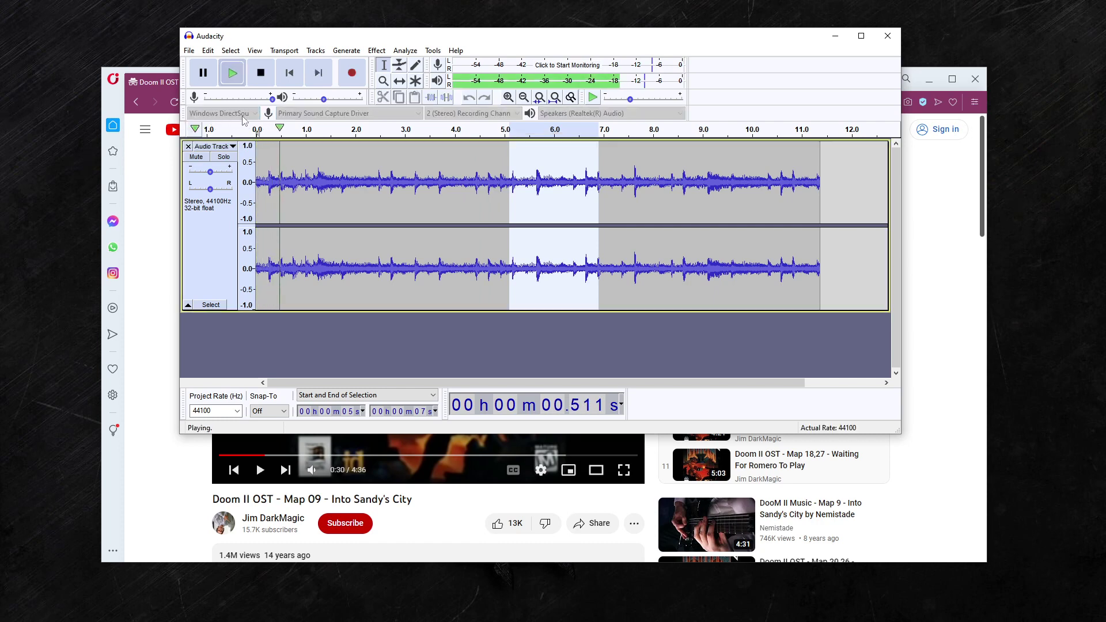
click(262, 75)
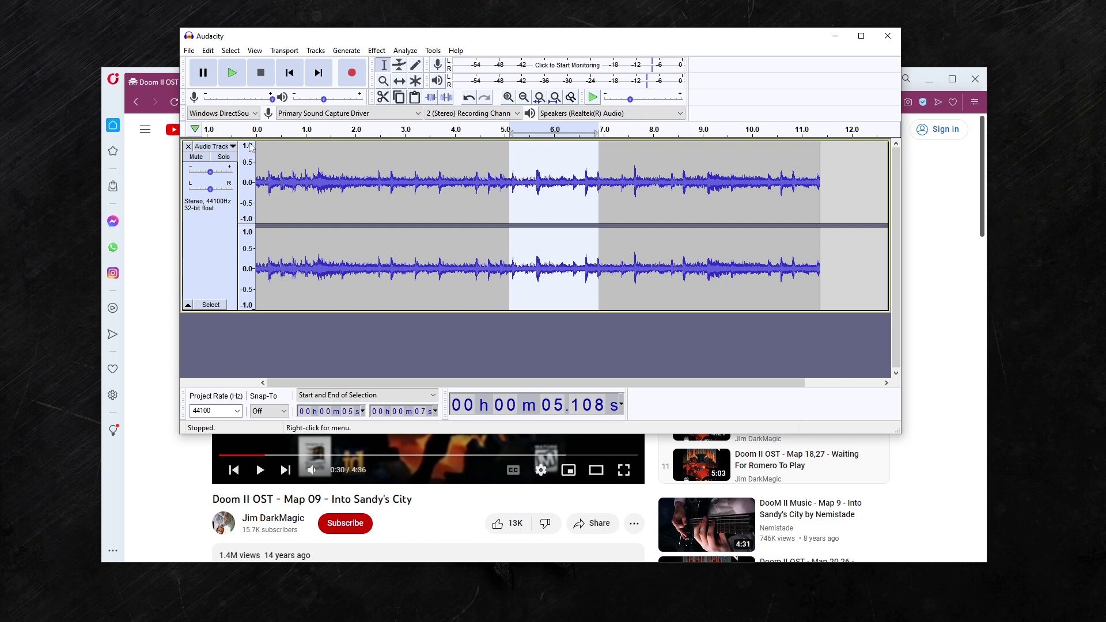
Choose Windows WASAPI as the audio host, then reopen the Audio Host list.
click(254, 114)
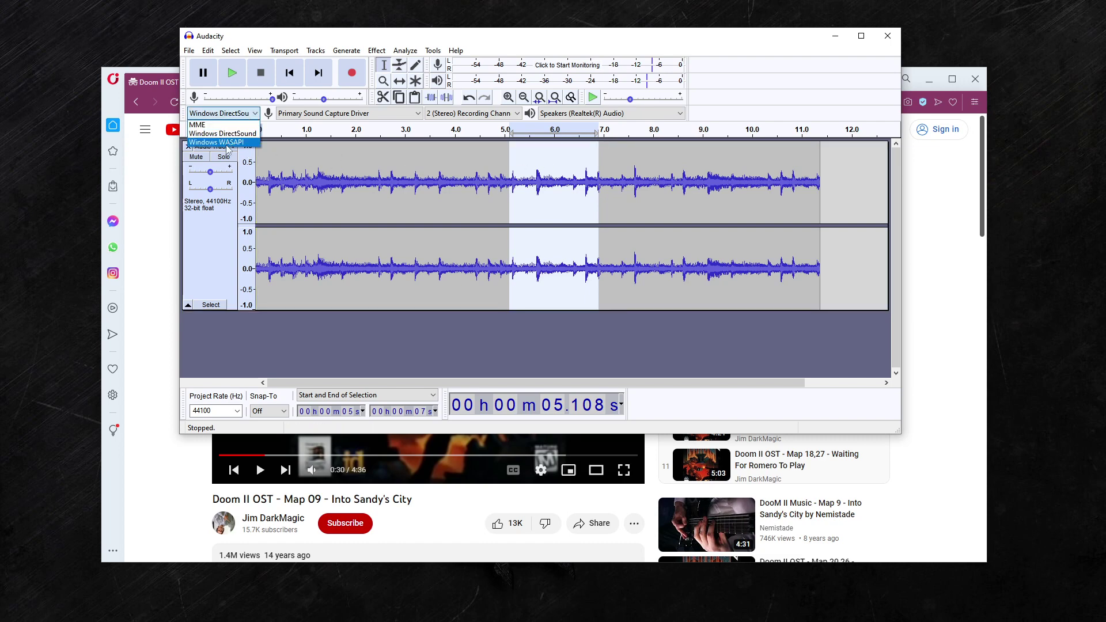
click(257, 121)
click(254, 115)
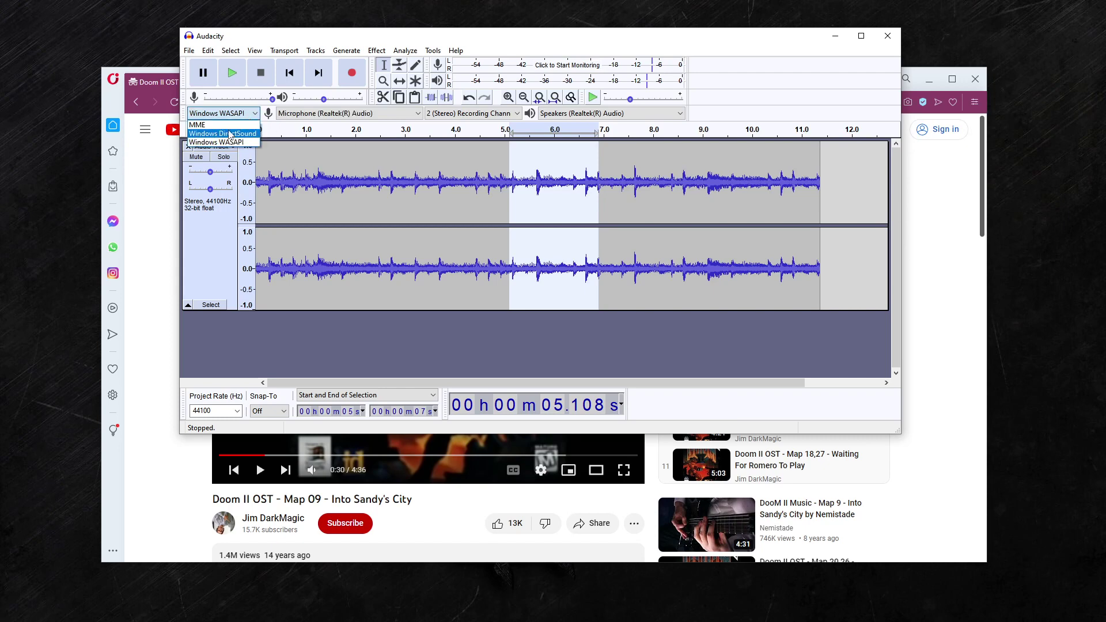